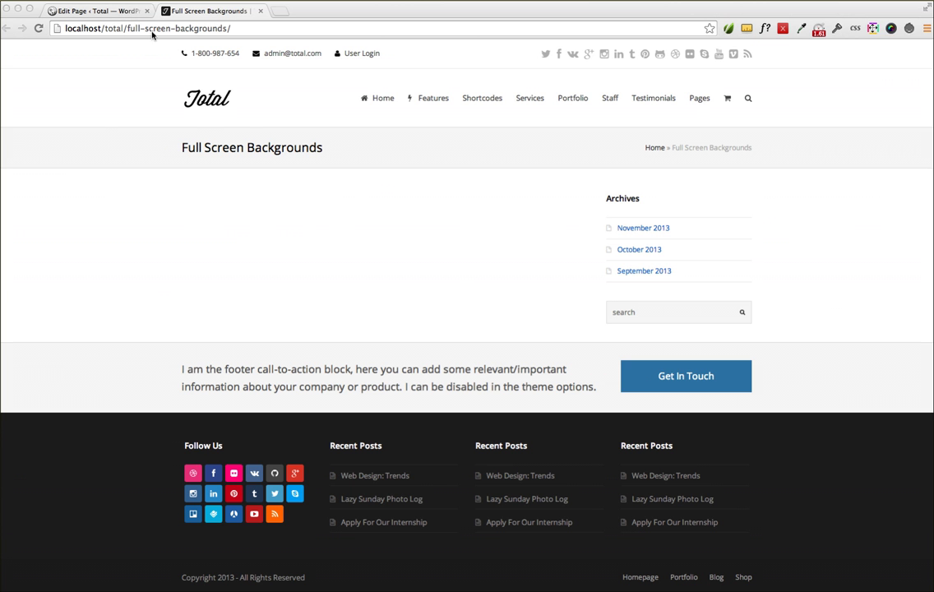
Add a row to the Full Screen Backgrounds page in the editor and set its background color to #000000.
{"action": "left_click", "coordinate": [95, 12]}
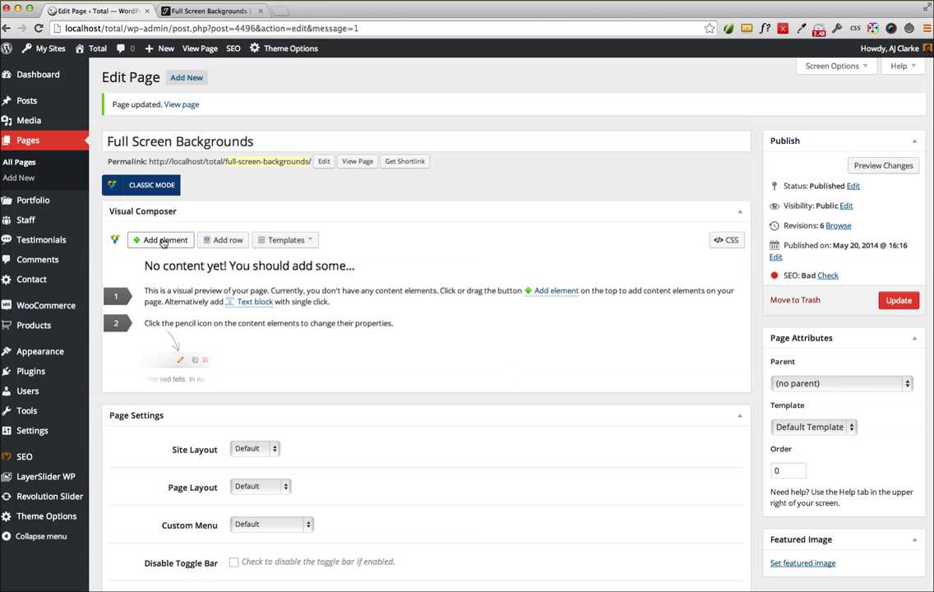
{"action": "left_click", "coordinate": [226, 239]}
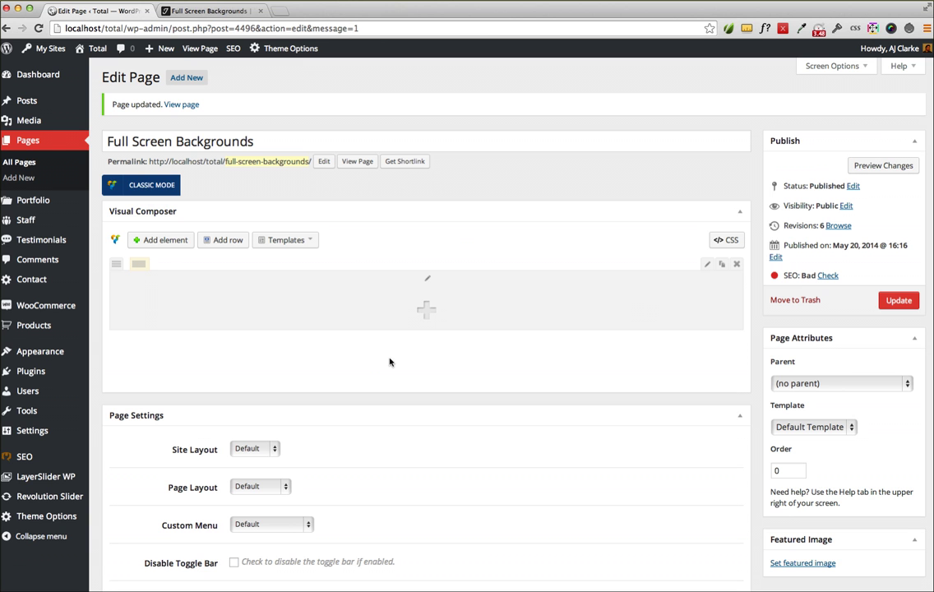
{"action": "left_click", "coordinate": [707, 268]}
{"action": "left_click", "coordinate": [364, 159]}
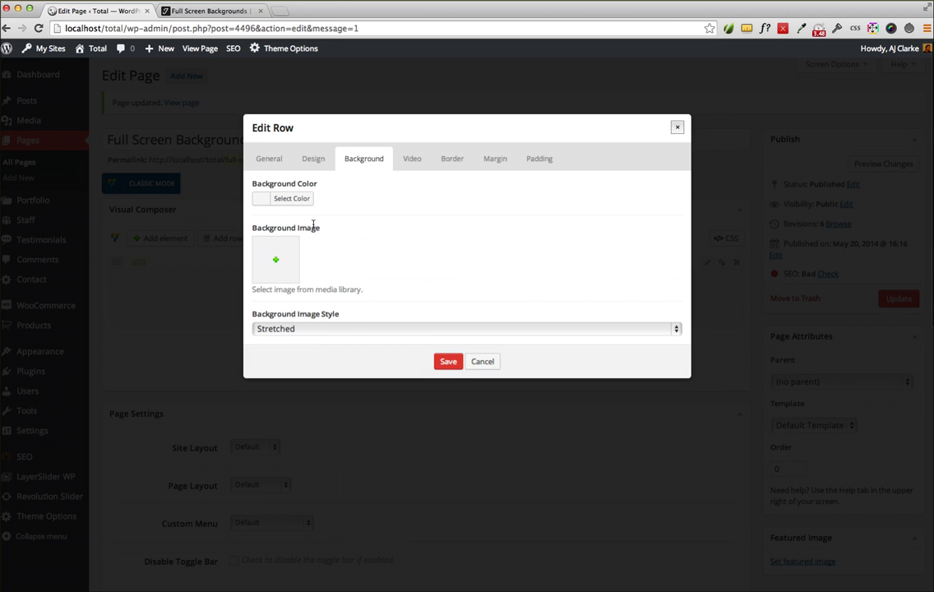
{"action": "left_click", "coordinate": [291, 198]}
{"action": "left_click", "coordinate": [323, 316]}
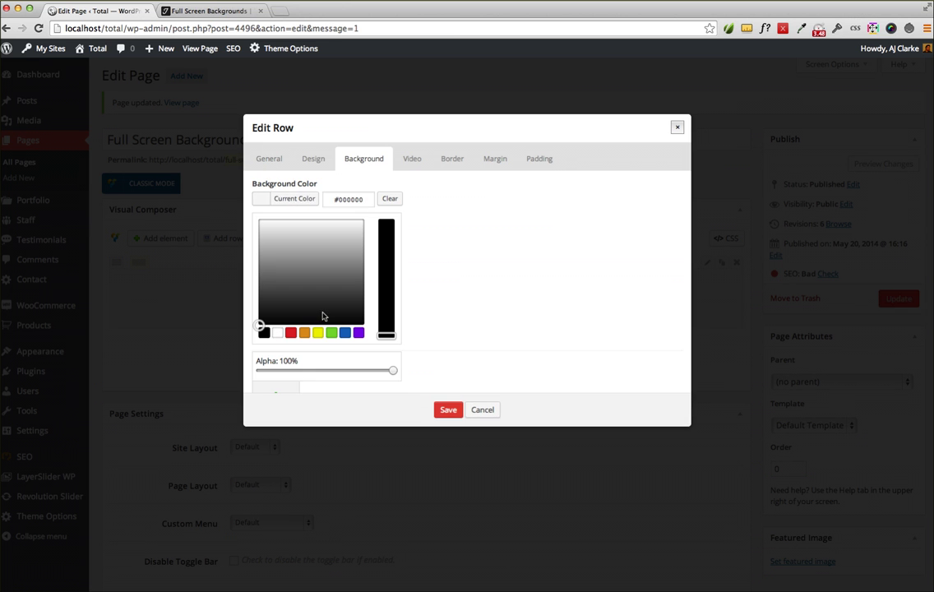
{"action": "left_click", "coordinate": [538, 256]}
Set the row's background image to the bright railway tracks photo, keep the Stretched image style, and save the row.
{"action": "left_click", "coordinate": [271, 272]}
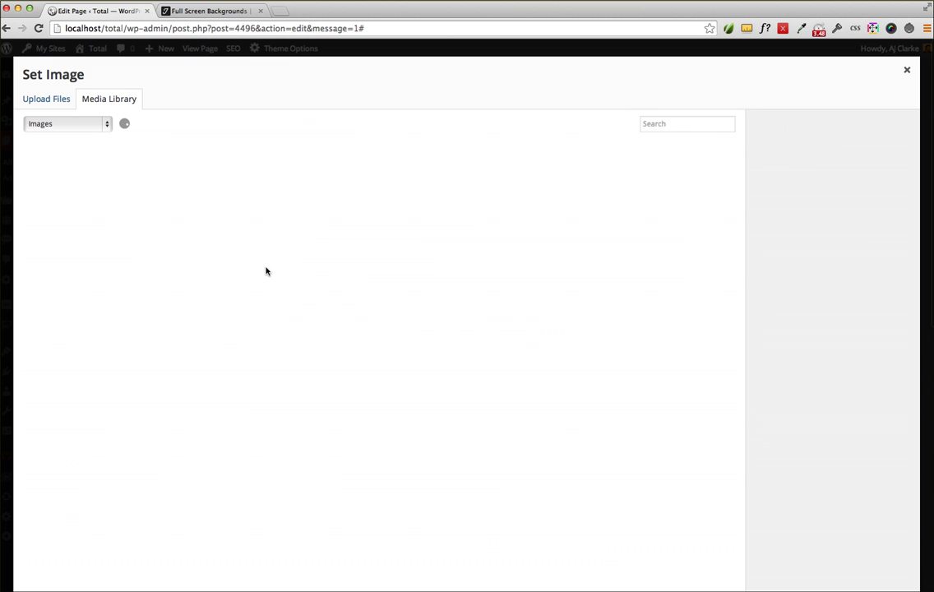
{"action": "scroll", "coordinate": [509, 353], "scroll_direction": "down", "scroll_amount": 2}
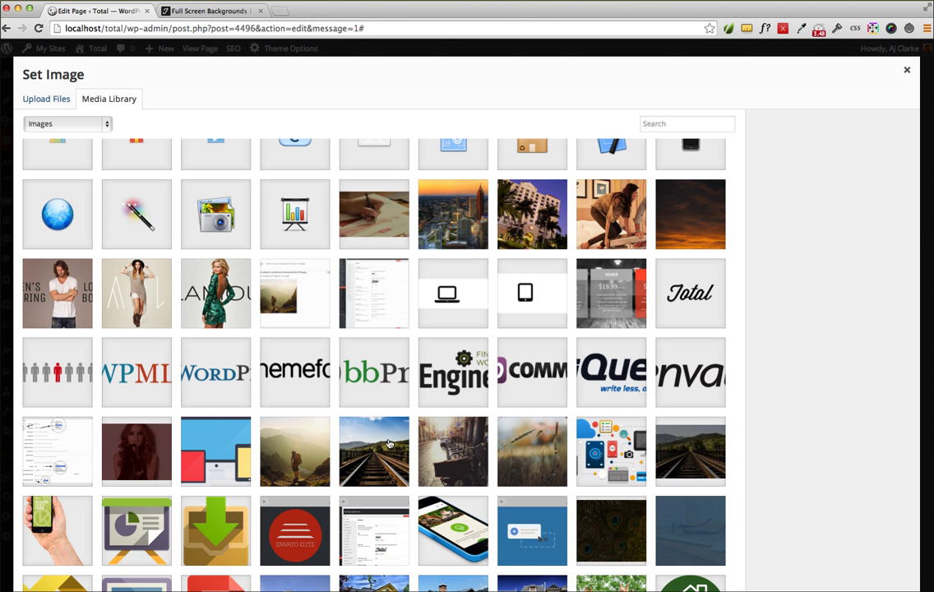
{"action": "left_click", "coordinate": [361, 435]}
{"action": "left_click", "coordinate": [880, 585]}
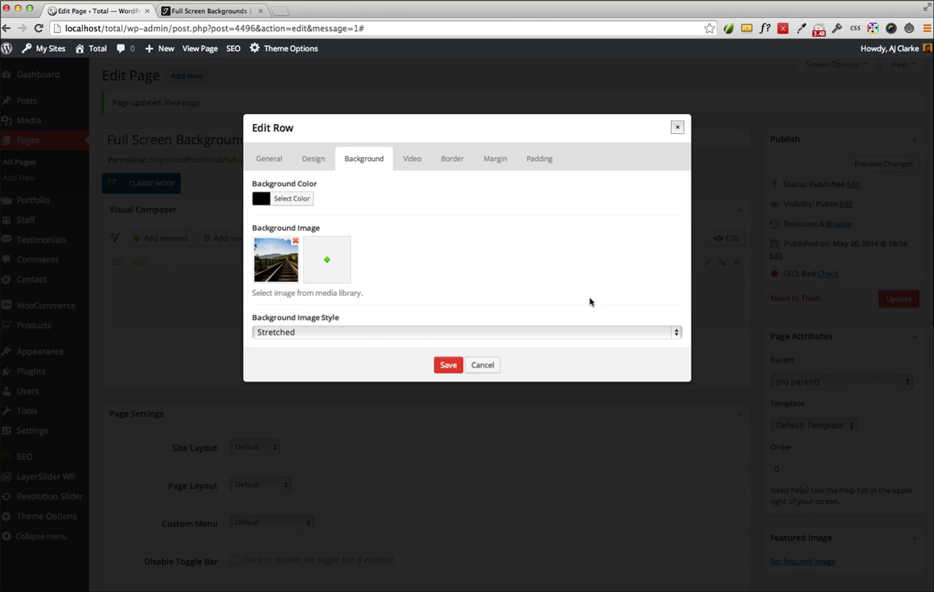
{"action": "left_click", "coordinate": [418, 332]}
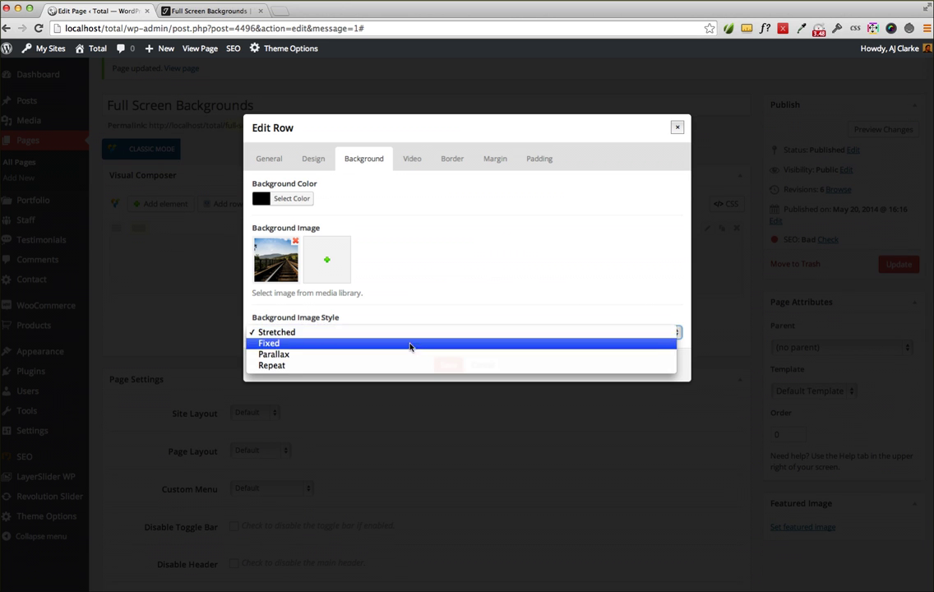
{"action": "left_click", "coordinate": [479, 294]}
{"action": "left_click", "coordinate": [448, 364]}
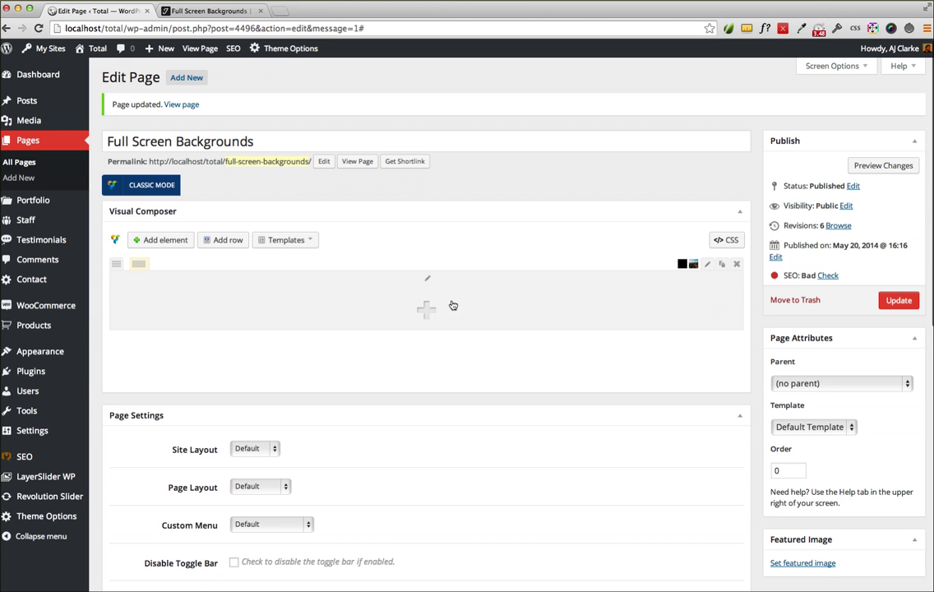
Add a text block with the default placeholder text to the row and save it.
{"action": "left_click", "coordinate": [425, 309]}
{"action": "left_click", "coordinate": [237, 183]}
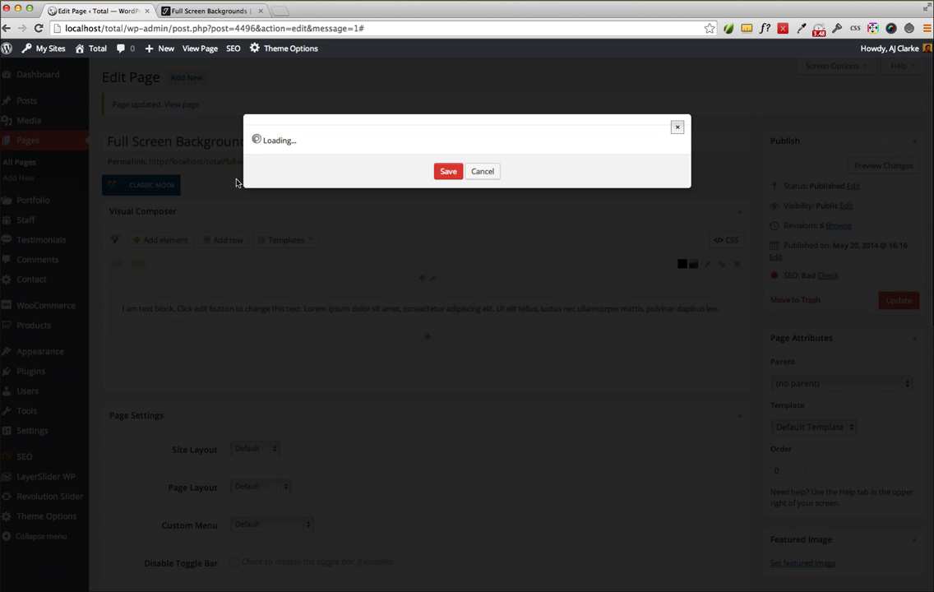
{"action": "scroll", "coordinate": [423, 208], "scroll_direction": "up", "scroll_amount": 2}
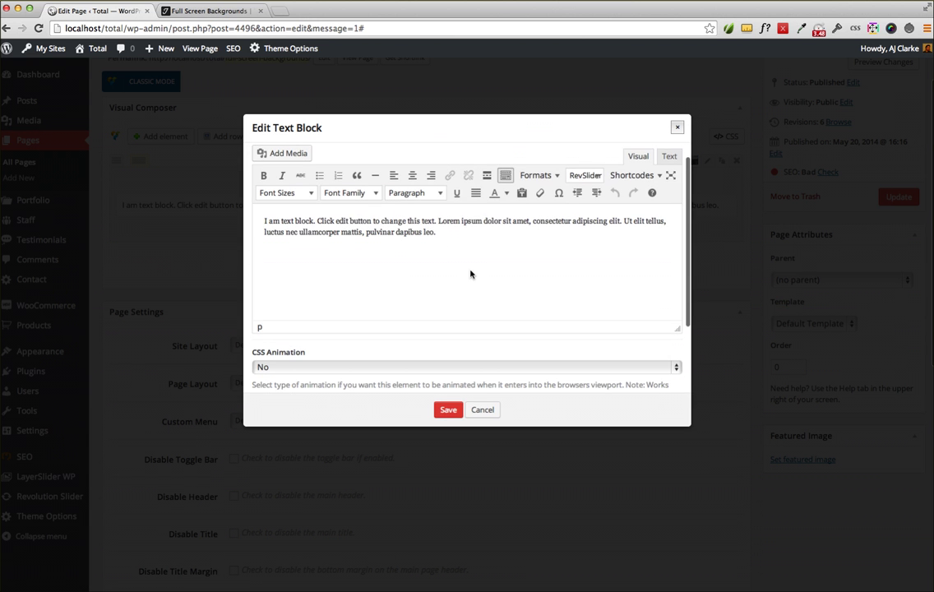
{"action": "left_click", "coordinate": [446, 466]}
{"action": "scroll", "coordinate": [454, 410], "scroll_direction": "up", "scroll_amount": 1}
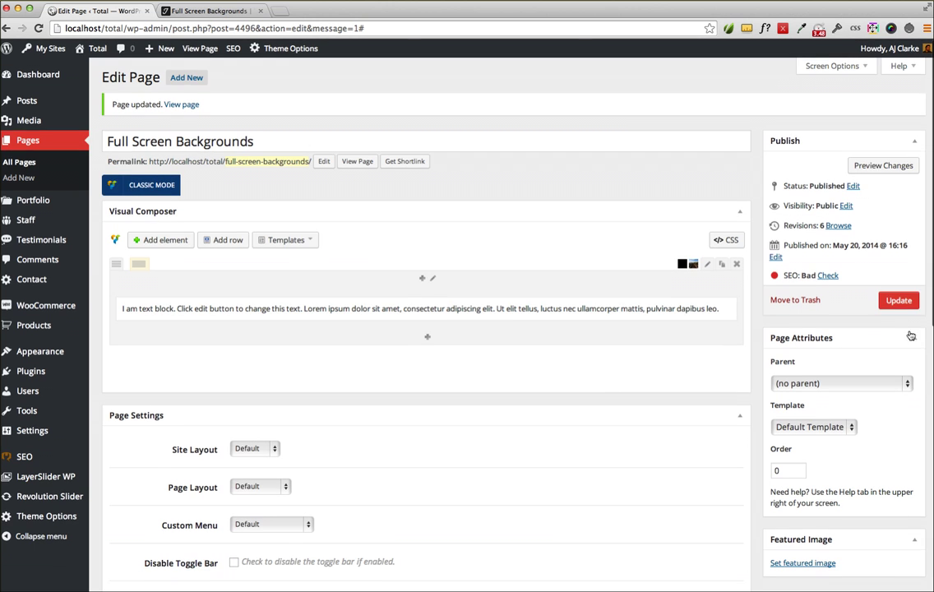
Update the page and reload the live Full Screen Backgrounds page to check the row.
{"action": "left_click", "coordinate": [898, 299]}
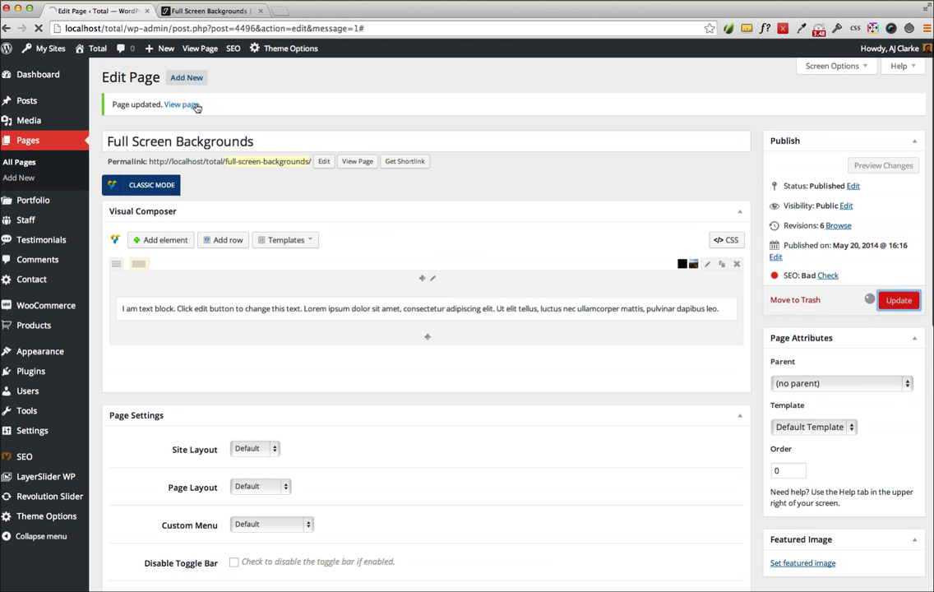
{"action": "left_click", "coordinate": [195, 11]}
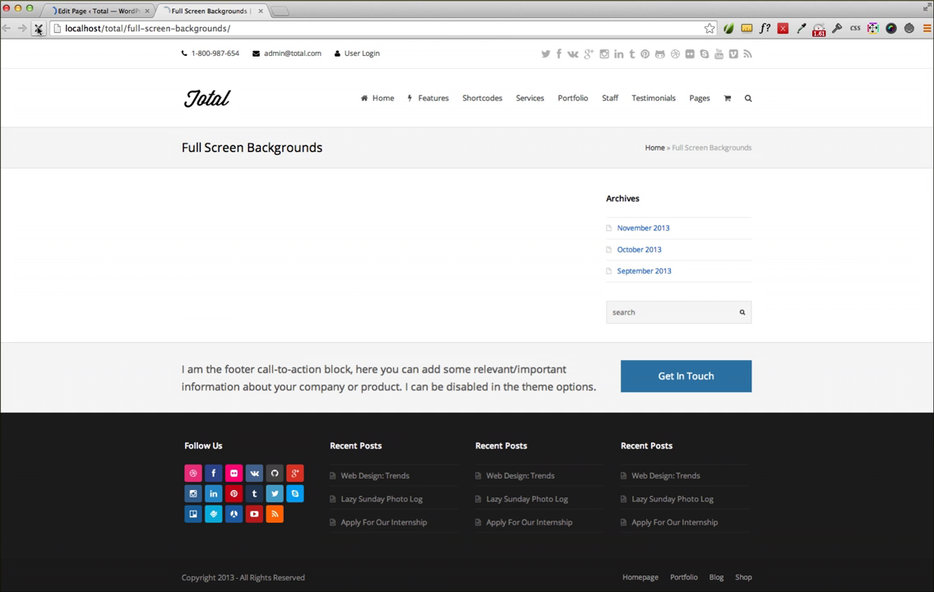
{"action": "left_click", "coordinate": [37, 28]}
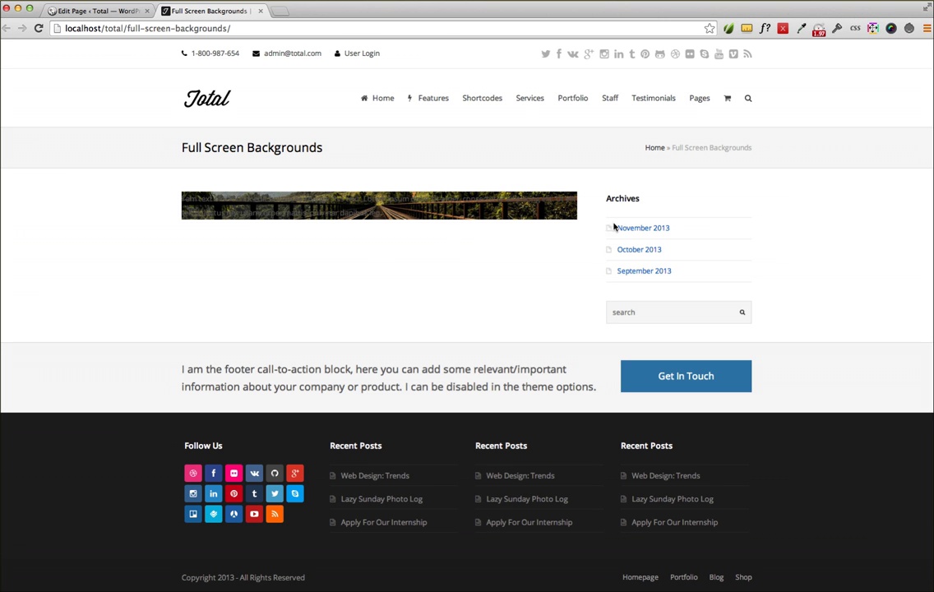
{"action": "left_click", "coordinate": [94, 11]}
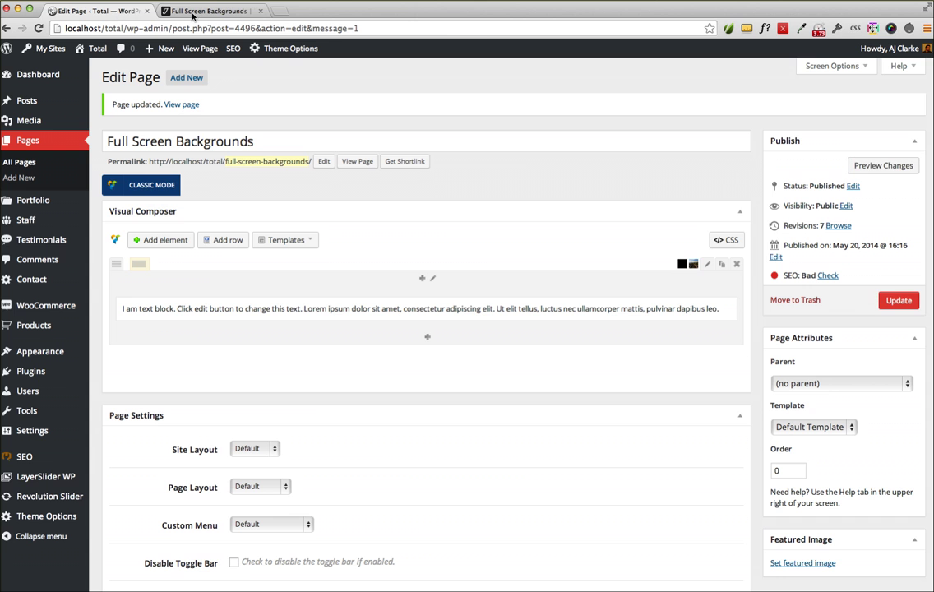
{"action": "left_click", "coordinate": [183, 11]}
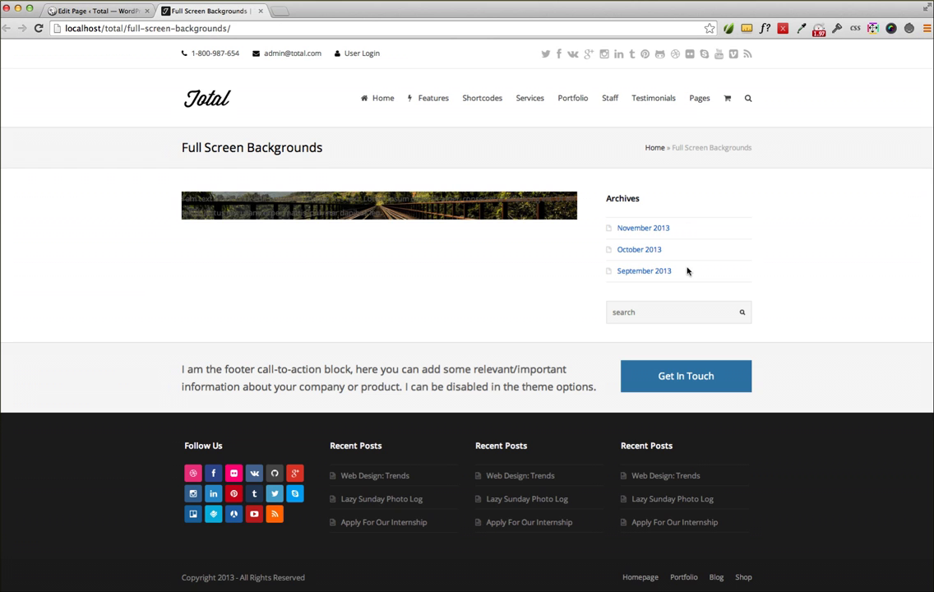
Set the page layout to Full Screen in the page settings and update the page.
{"action": "left_click", "coordinate": [113, 10]}
{"action": "scroll", "coordinate": [404, 386], "scroll_direction": "down", "scroll_amount": 2}
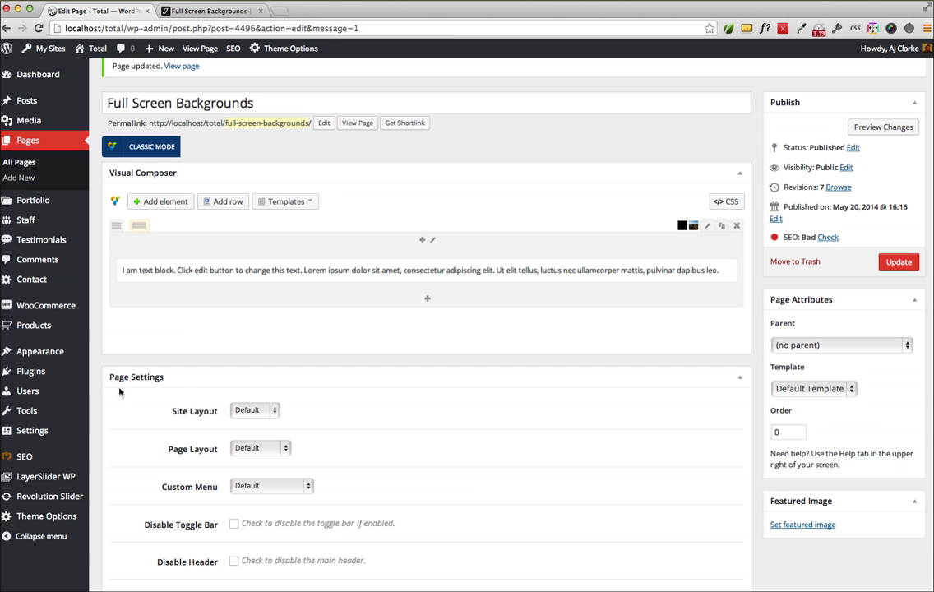
{"action": "left_click", "coordinate": [253, 453]}
{"action": "left_click", "coordinate": [255, 485]}
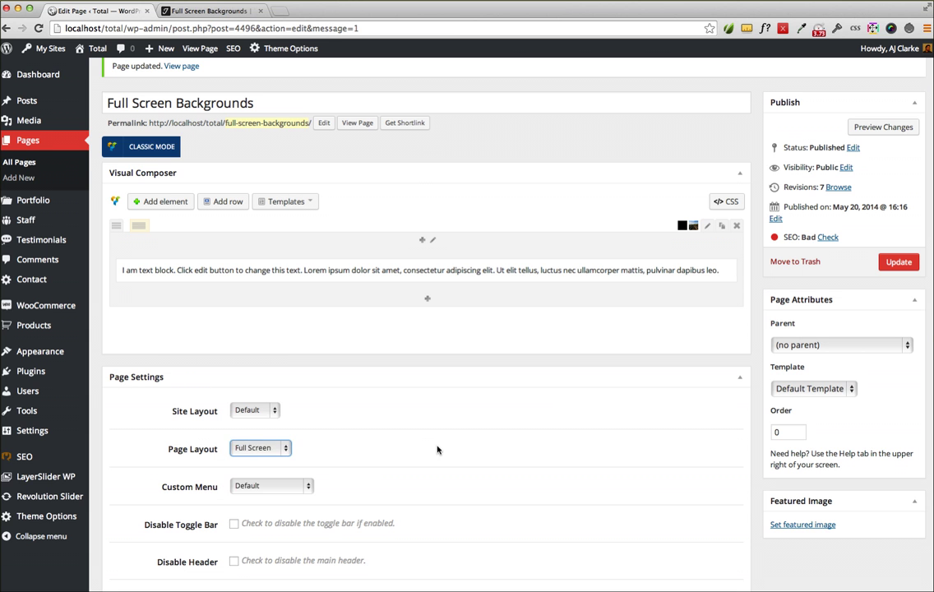
{"action": "scroll", "coordinate": [437, 449], "scroll_direction": "up", "scroll_amount": 1}
{"action": "left_click", "coordinate": [898, 300]}
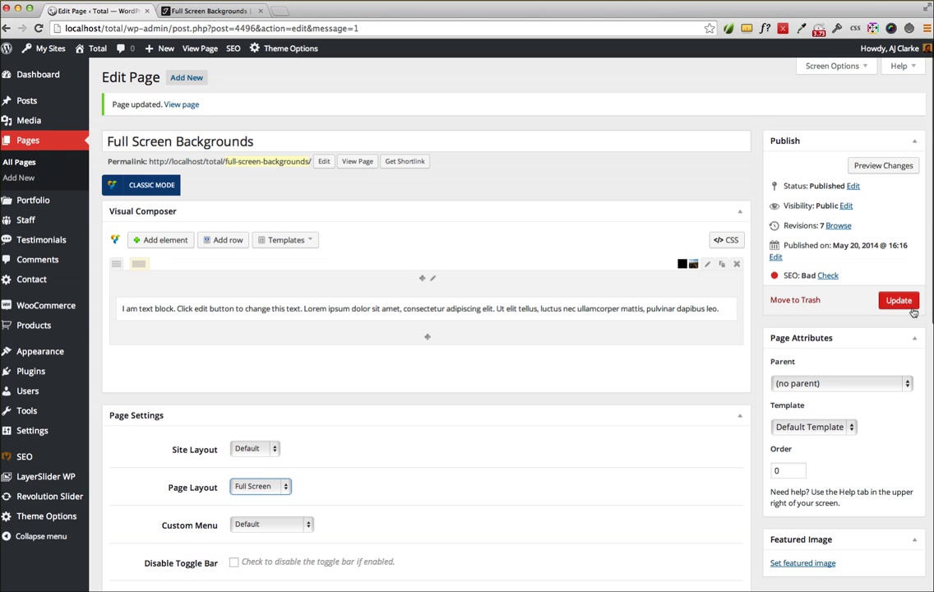
Reload the live page and compare the gap below its title with the Disable Title Margin option in the page settings.
{"action": "left_click", "coordinate": [210, 10]}
{"action": "left_click", "coordinate": [39, 29]}
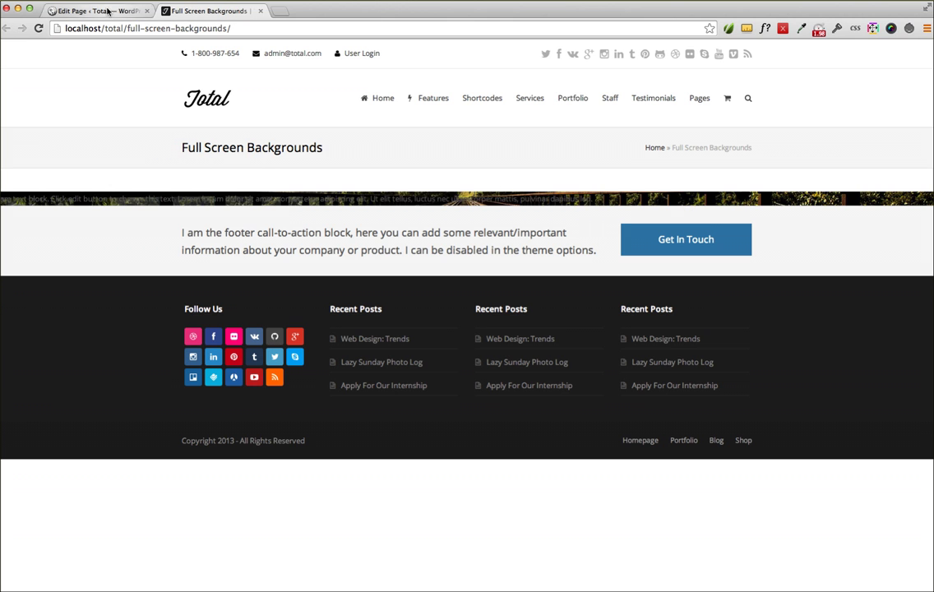
{"action": "key", "text": "ctrl+shift+Tab"}
{"action": "scroll", "coordinate": [372, 395], "scroll_direction": "down", "scroll_amount": 2}
{"action": "scroll", "coordinate": [372, 395], "scroll_direction": "down", "scroll_amount": 4}
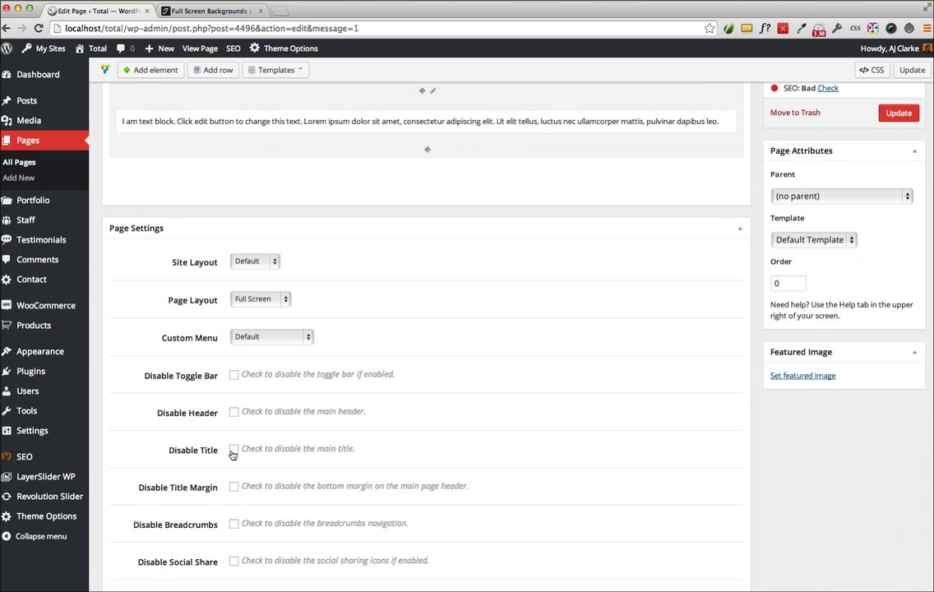
{"action": "scroll", "coordinate": [234, 456], "scroll_direction": "up", "scroll_amount": 1}
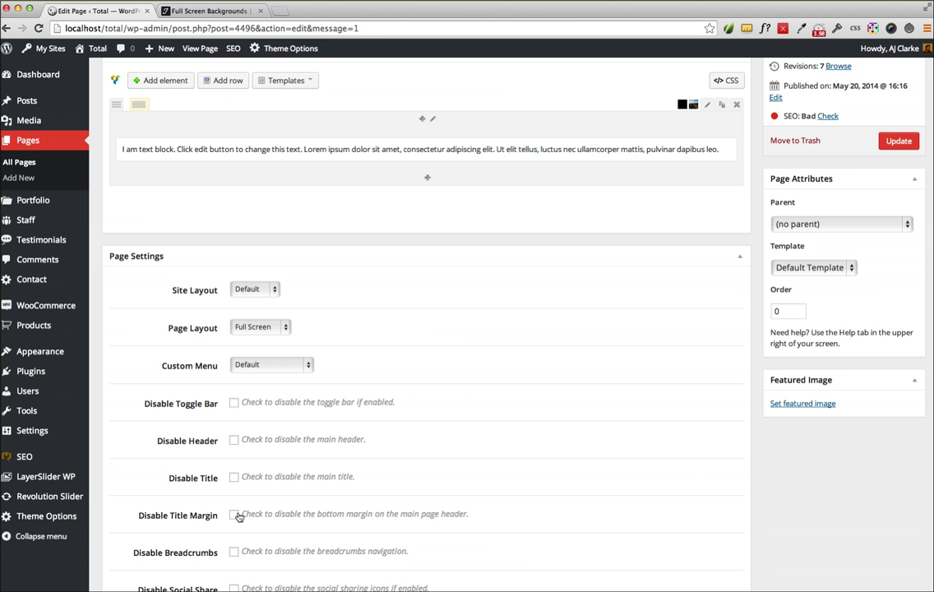
{"action": "left_click", "coordinate": [183, 10]}
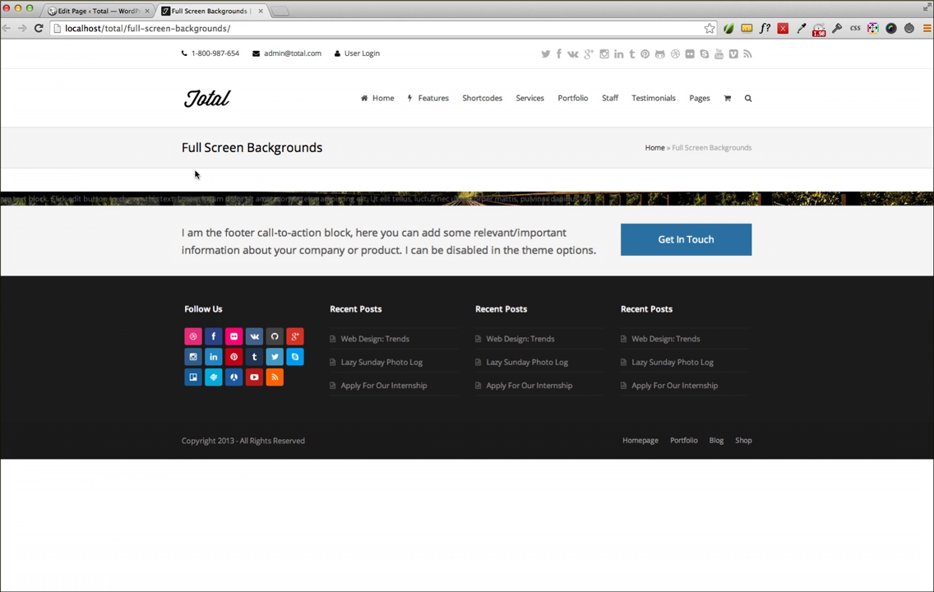
{"action": "left_click", "coordinate": [91, 11]}
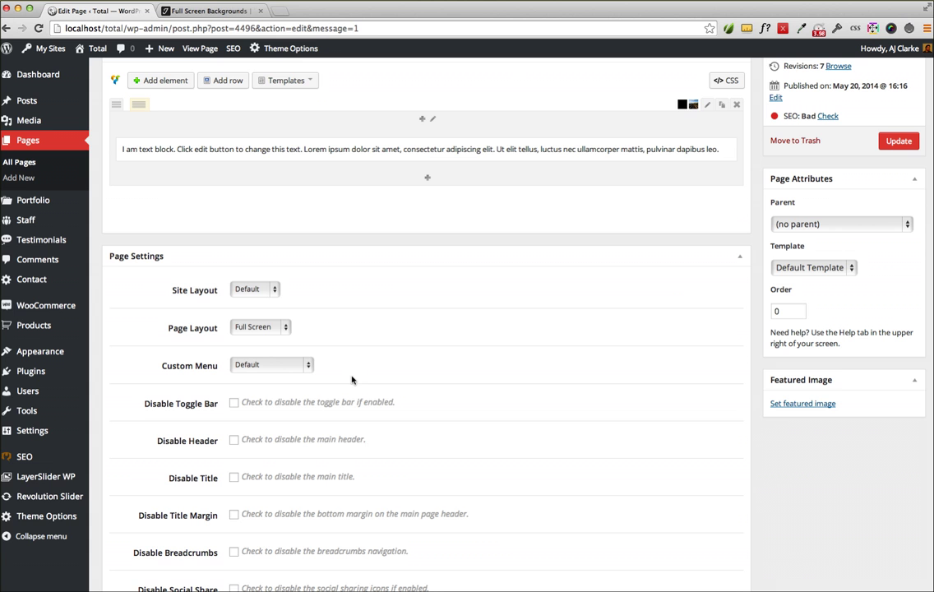
Enable Center Row Content in the row's design settings, checking the text's position on the live page.
{"action": "scroll", "coordinate": [522, 395], "scroll_direction": "up", "scroll_amount": 4}
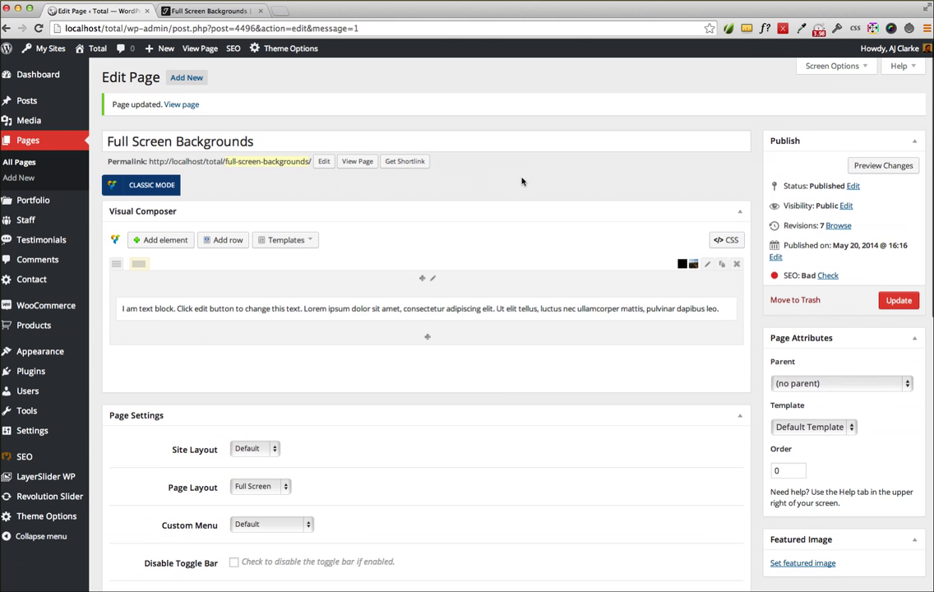
{"action": "left_click", "coordinate": [708, 263]}
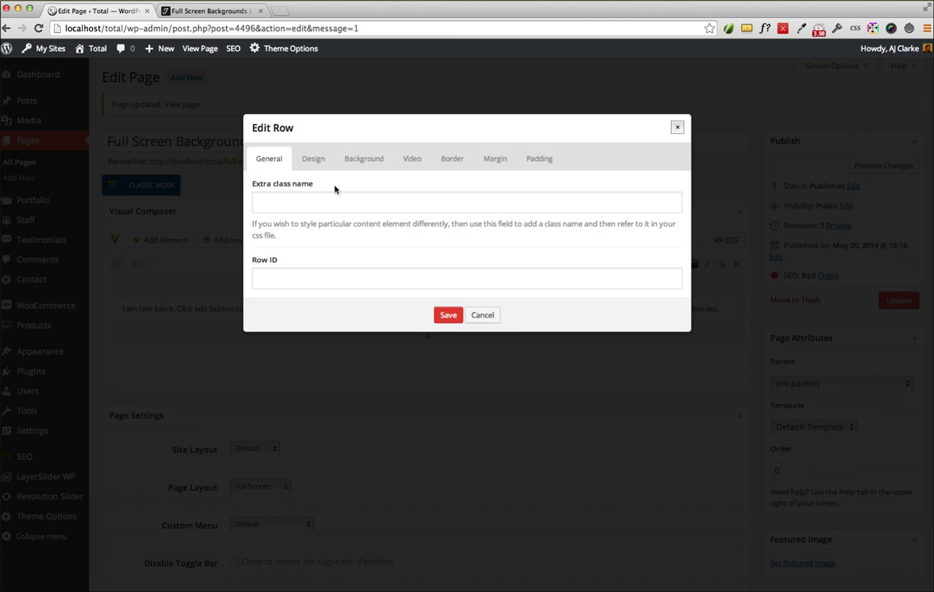
{"action": "left_click", "coordinate": [309, 160]}
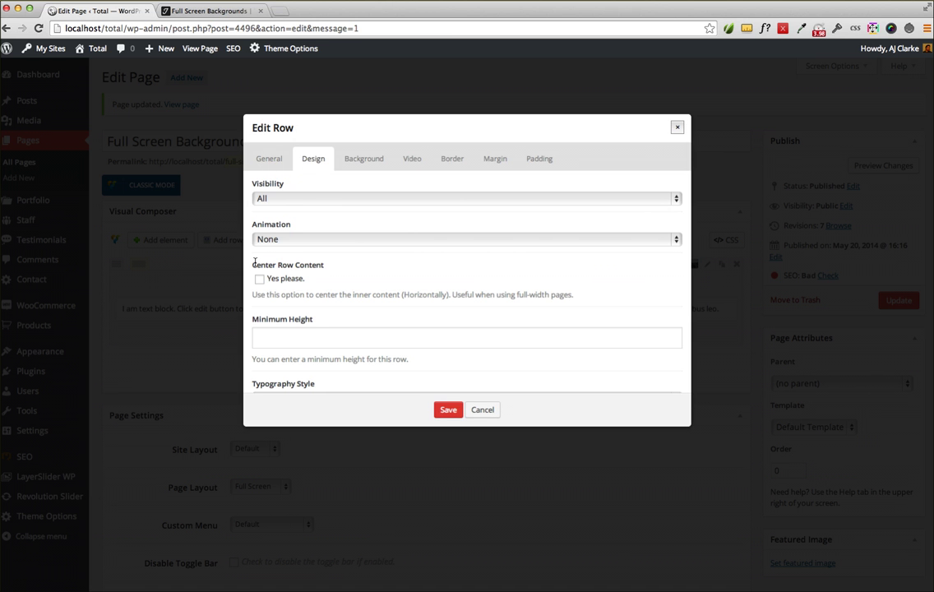
{"action": "left_click", "coordinate": [197, 11]}
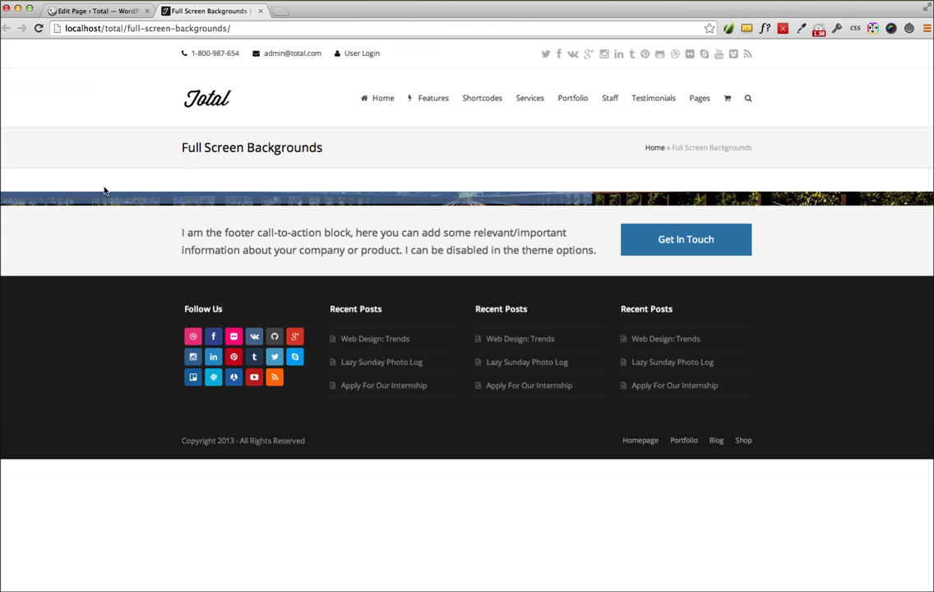
{"action": "left_click", "coordinate": [123, 10]}
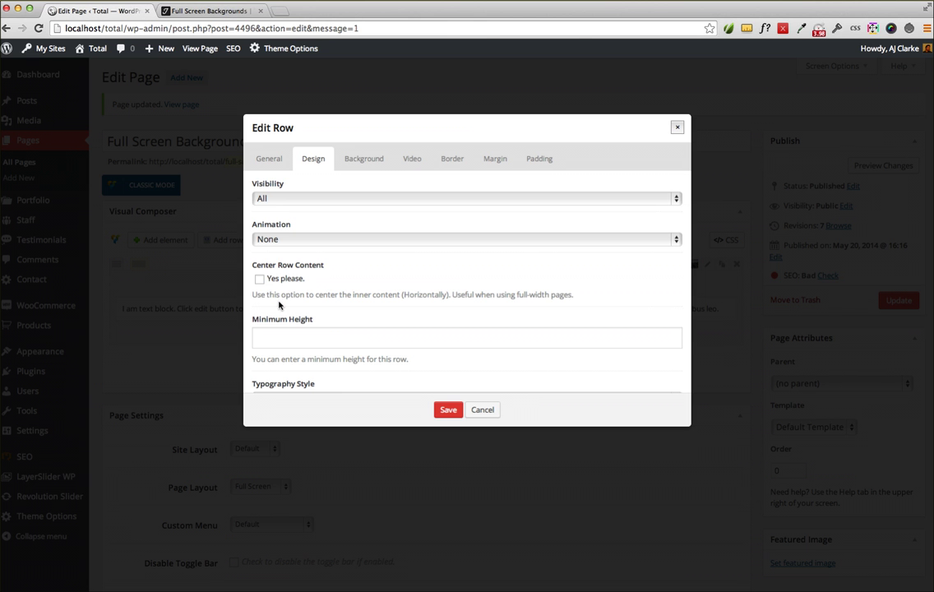
{"action": "left_click", "coordinate": [259, 279]}
Set the row's top and bottom padding to 200 each.
{"action": "left_click", "coordinate": [549, 158]}
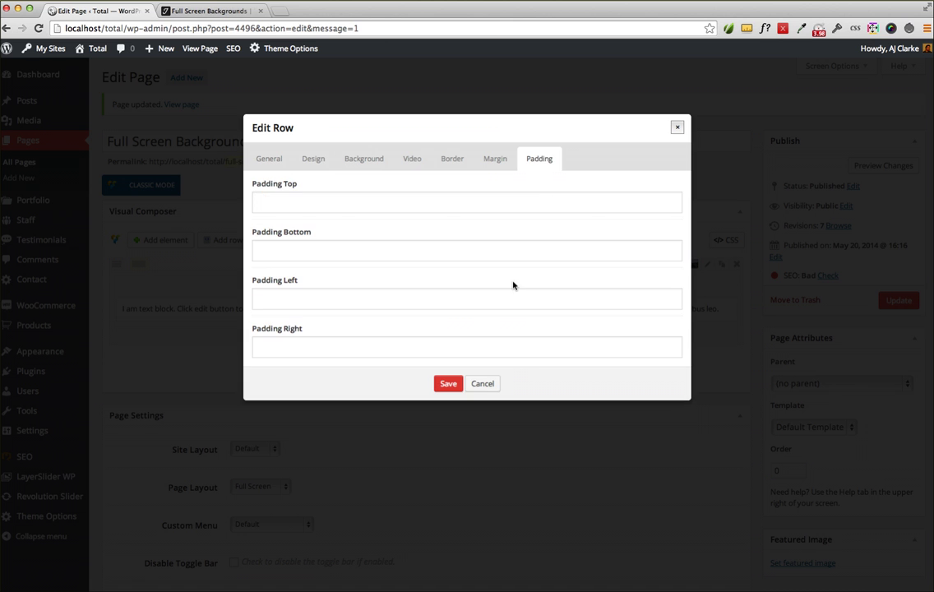
{"action": "left_click", "coordinate": [453, 204]}
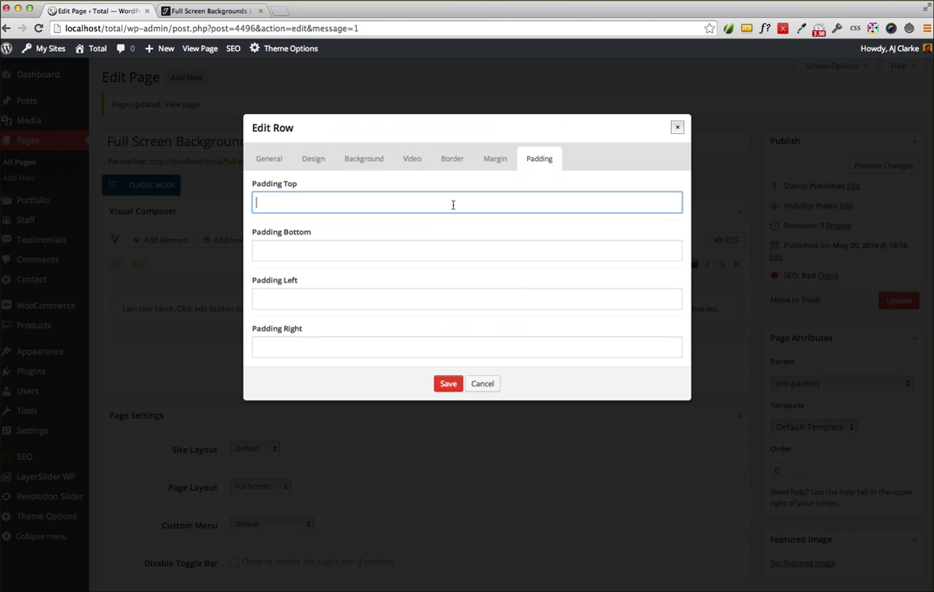
{"action": "left_click", "coordinate": [391, 258]}
{"action": "type", "text": "200"}
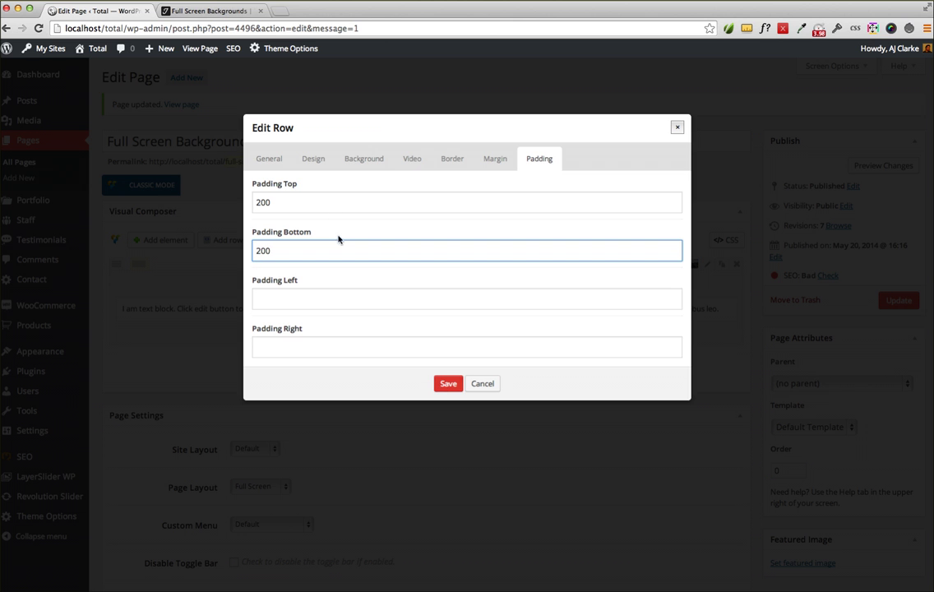
{"action": "left_click", "coordinate": [332, 199]}
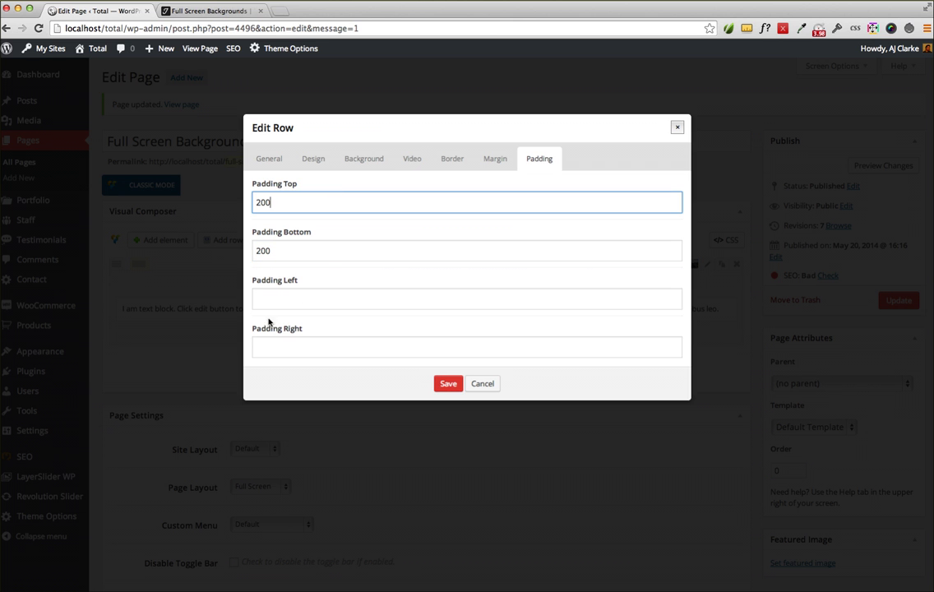
Set the row's typography style to White Text in its design settings and save the row.
{"action": "left_click", "coordinate": [313, 159]}
{"action": "scroll", "coordinate": [462, 314], "scroll_direction": "down", "scroll_amount": 2}
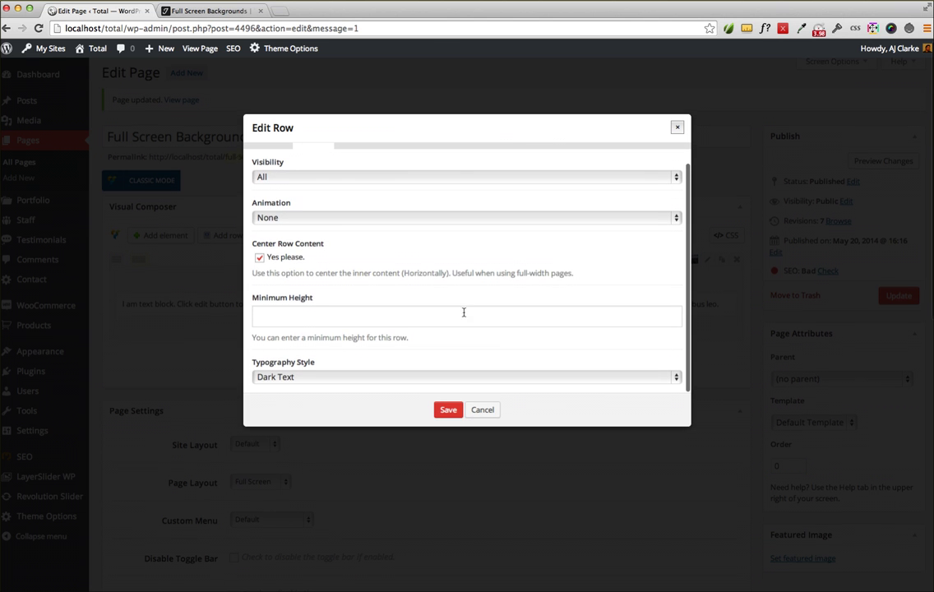
{"action": "left_click", "coordinate": [292, 382]}
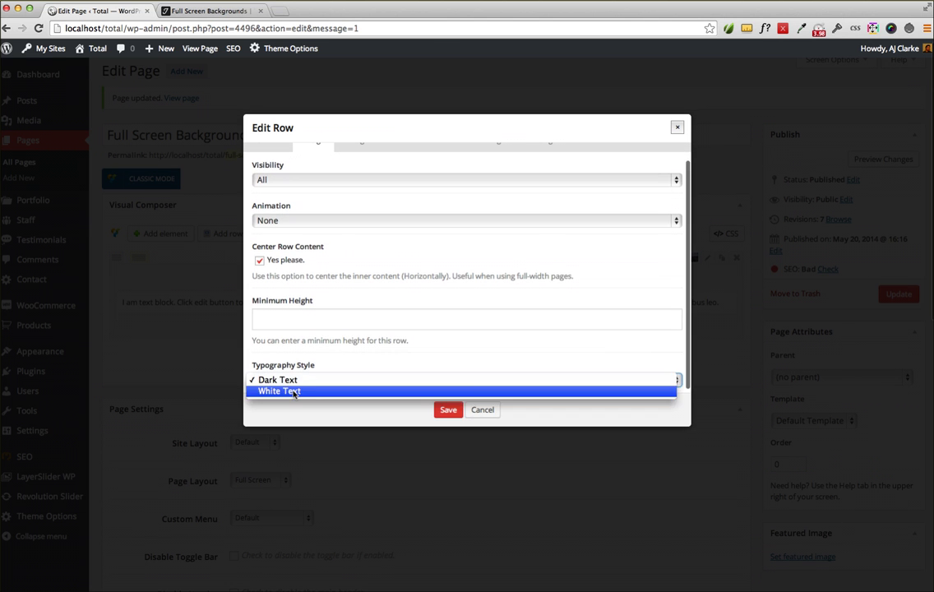
{"action": "left_click", "coordinate": [298, 390]}
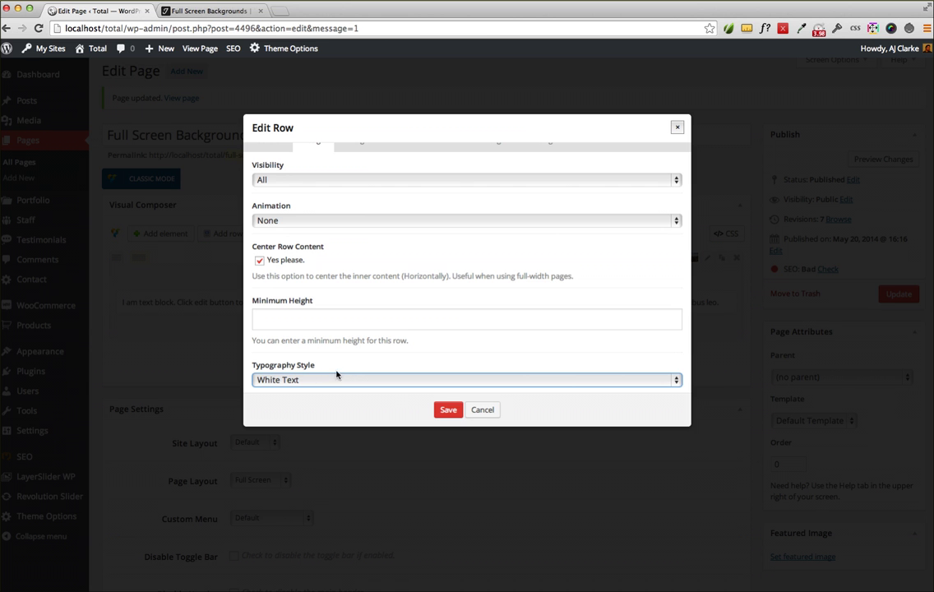
{"action": "scroll", "coordinate": [332, 345], "scroll_direction": "up", "scroll_amount": 2}
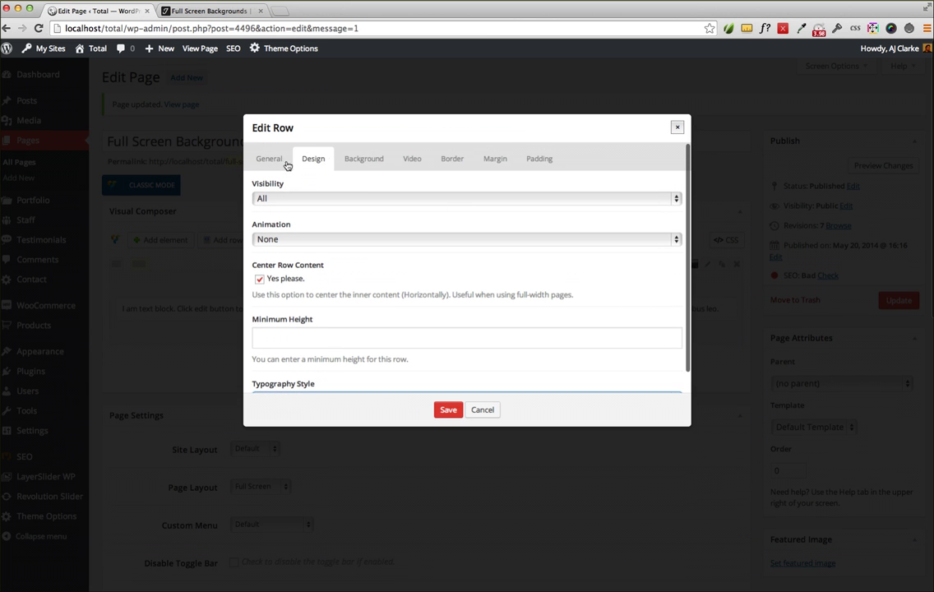
{"action": "left_click", "coordinate": [285, 162]}
{"action": "left_click", "coordinate": [440, 310]}
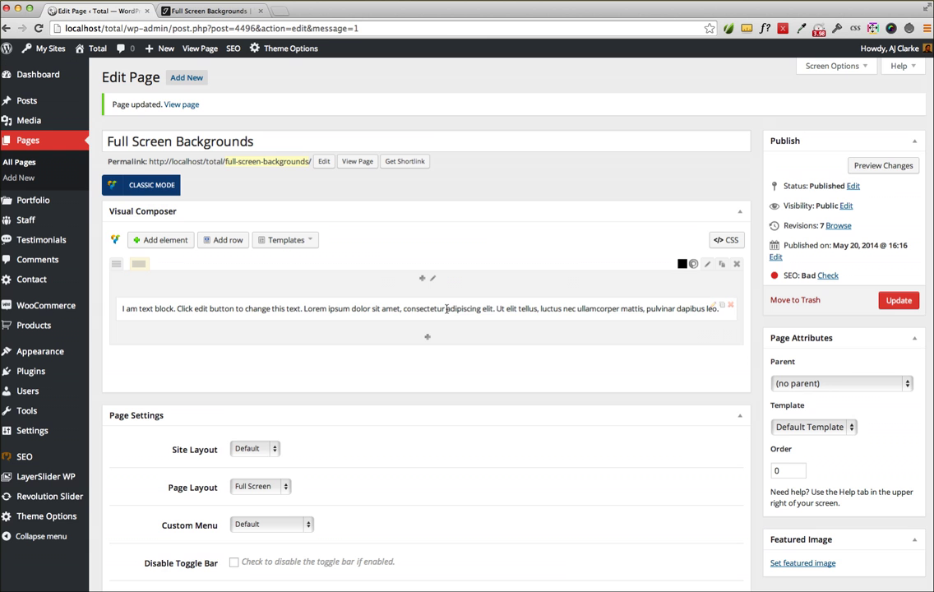
Open the row's text block for editing and set all of its text to a 21px font size.
{"action": "left_click", "coordinate": [714, 309]}
{"action": "left_click_drag", "start_coordinate": [441, 256], "coordinate": [263, 237]}
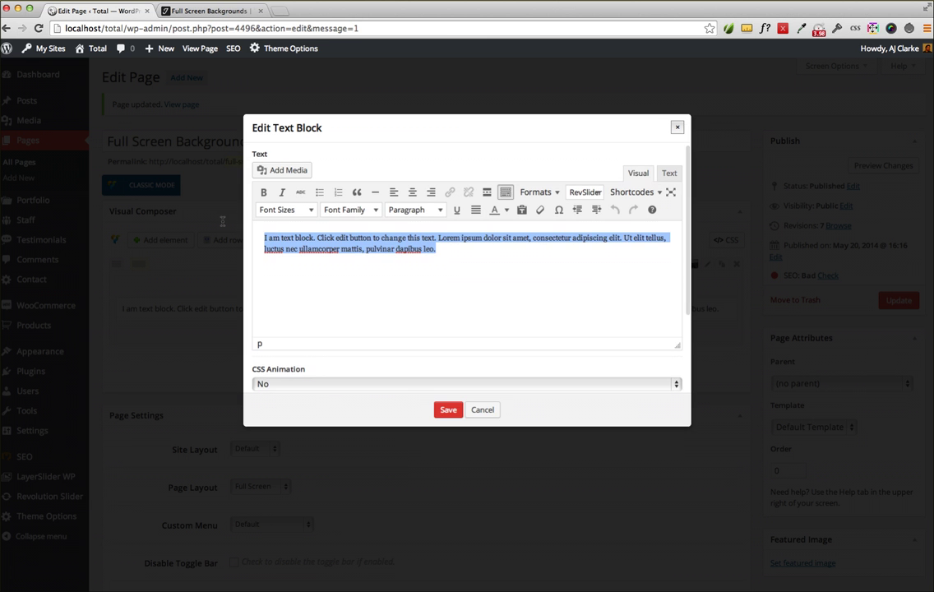
{"action": "left_click", "coordinate": [300, 210]}
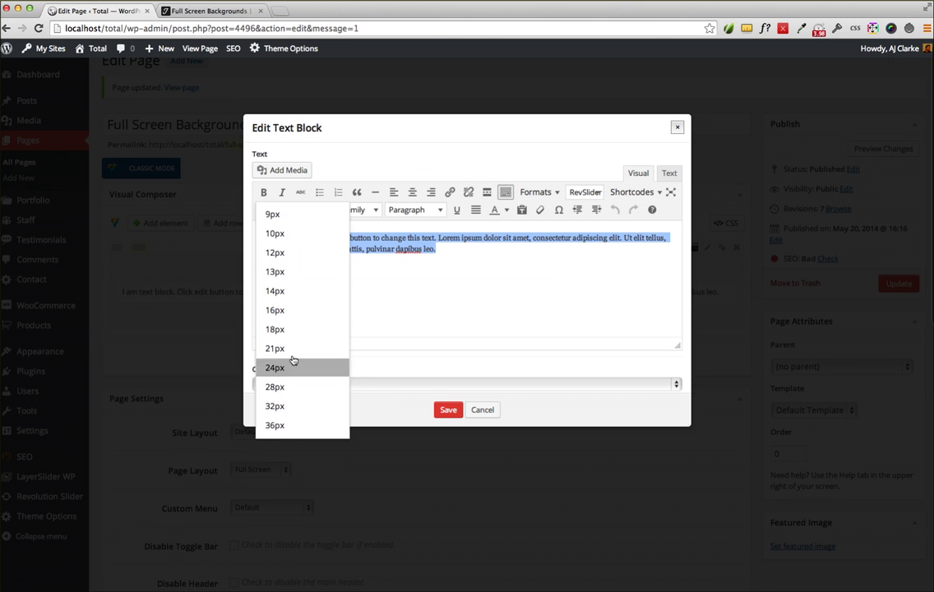
{"action": "left_click", "coordinate": [295, 348]}
{"action": "left_click", "coordinate": [462, 281]}
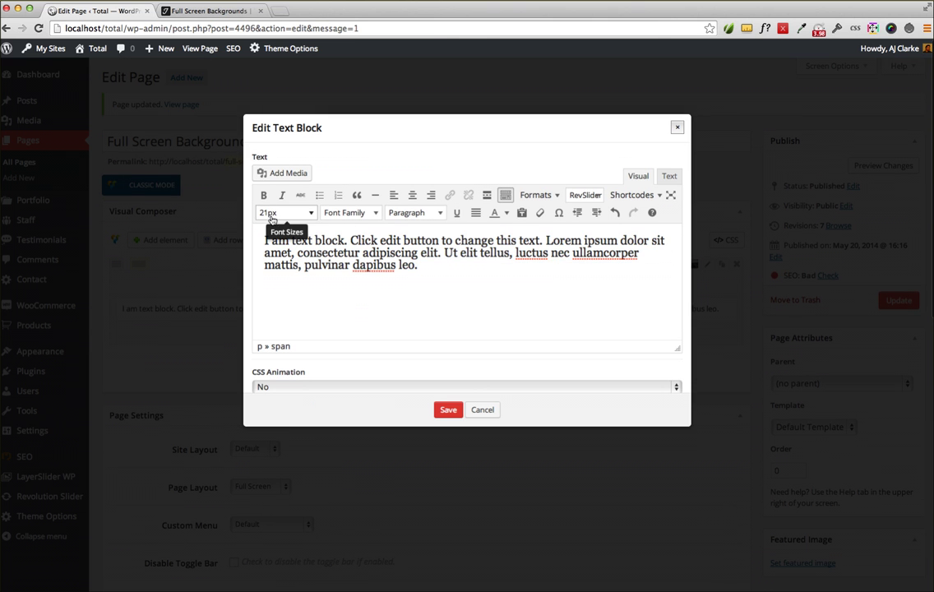
Hide and restore the text editor's additional row of formatting controls.
{"action": "left_click", "coordinate": [506, 195]}
{"action": "left_click", "coordinate": [505, 195]}
{"action": "left_click", "coordinate": [505, 194]}
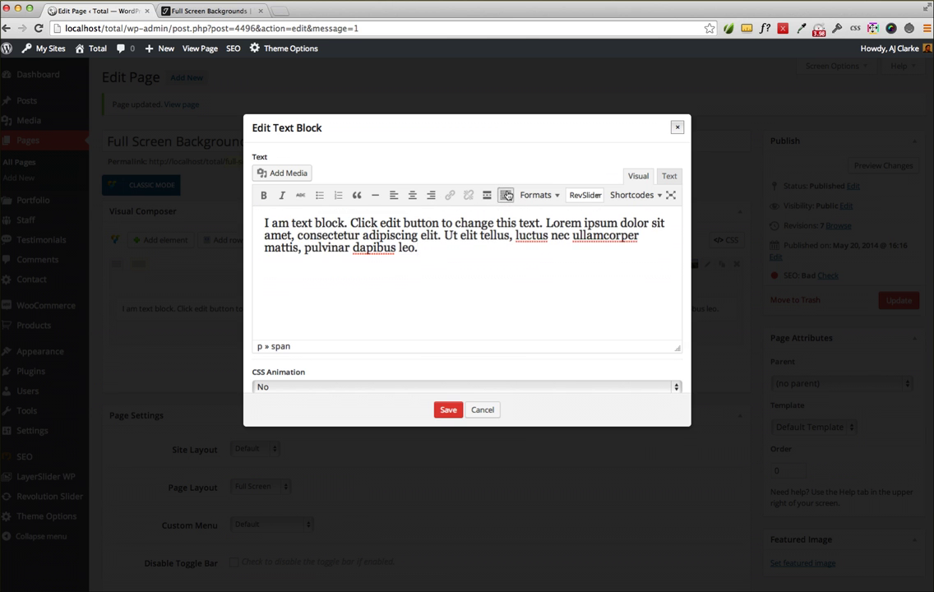
{"action": "left_click", "coordinate": [505, 194]}
Center-align all the text in the text block, save the block and update the page.
{"action": "left_click_drag", "start_coordinate": [463, 277], "coordinate": [267, 231]}
{"action": "left_click", "coordinate": [411, 198]}
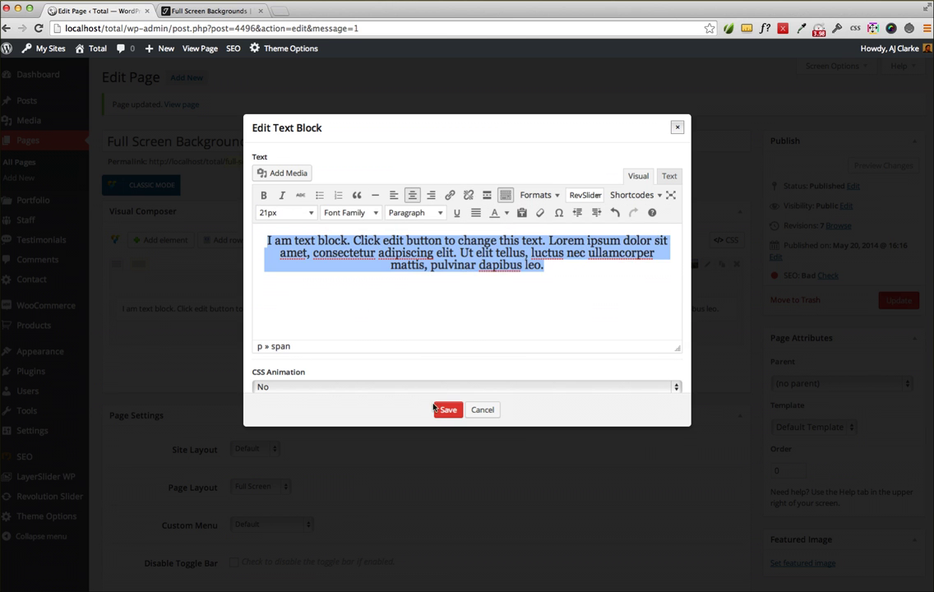
{"action": "left_click", "coordinate": [448, 409]}
{"action": "left_click", "coordinate": [894, 300]}
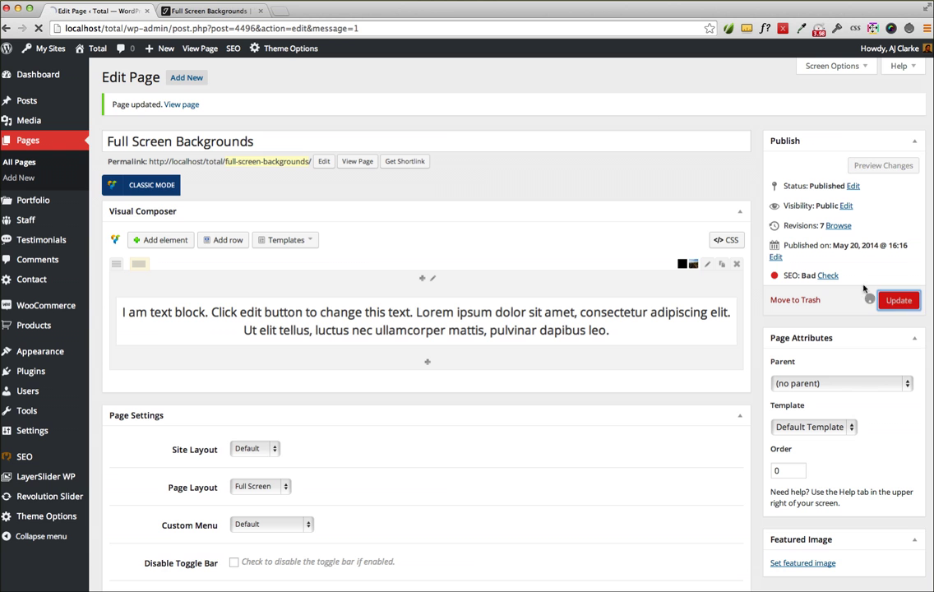
Check the text block's color, size and centering over the full-screen background on the live page.
{"action": "left_click", "coordinate": [236, 6]}
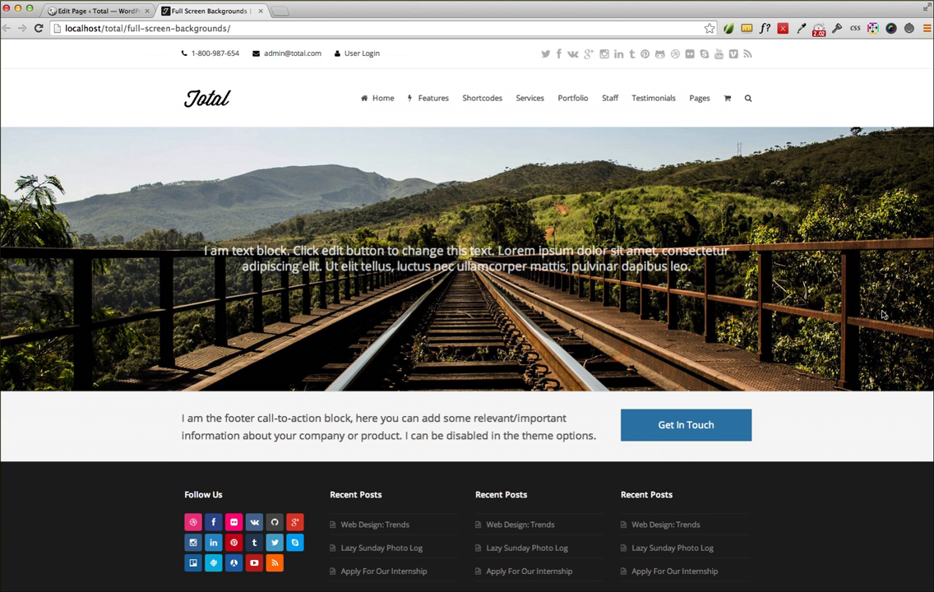
{"action": "left_click_drag", "start_coordinate": [712, 271], "coordinate": [173, 217]}
{"action": "left_click", "coordinate": [240, 186]}
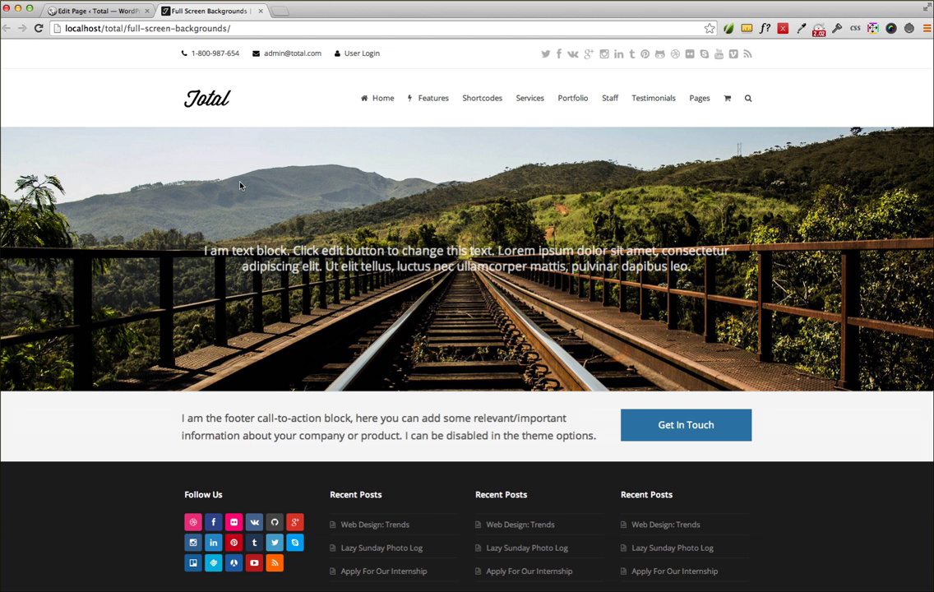